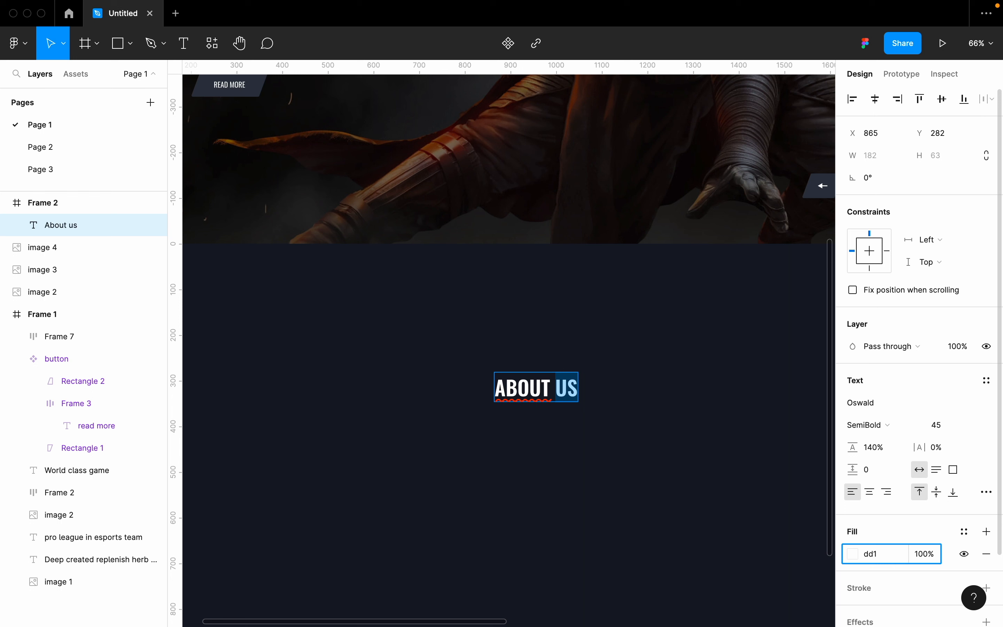
# Apply the red fill to the word US in the About us heading and move the heading up to Y 130.
pyautogui.press('Return')
pyautogui.press('Escape')
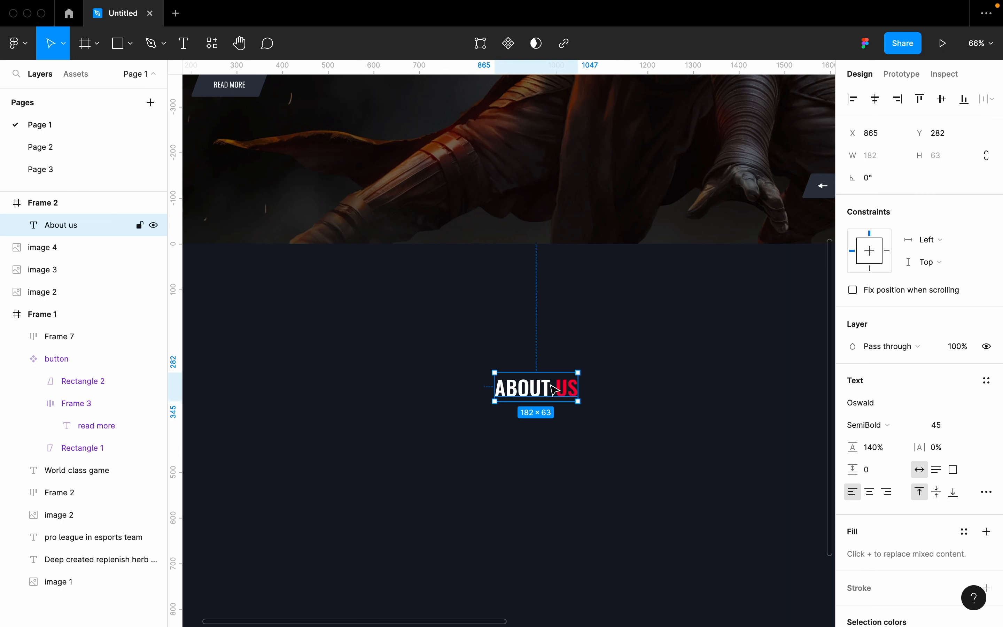
pyautogui.moveTo(556, 390); pyautogui.dragTo(555, 321)
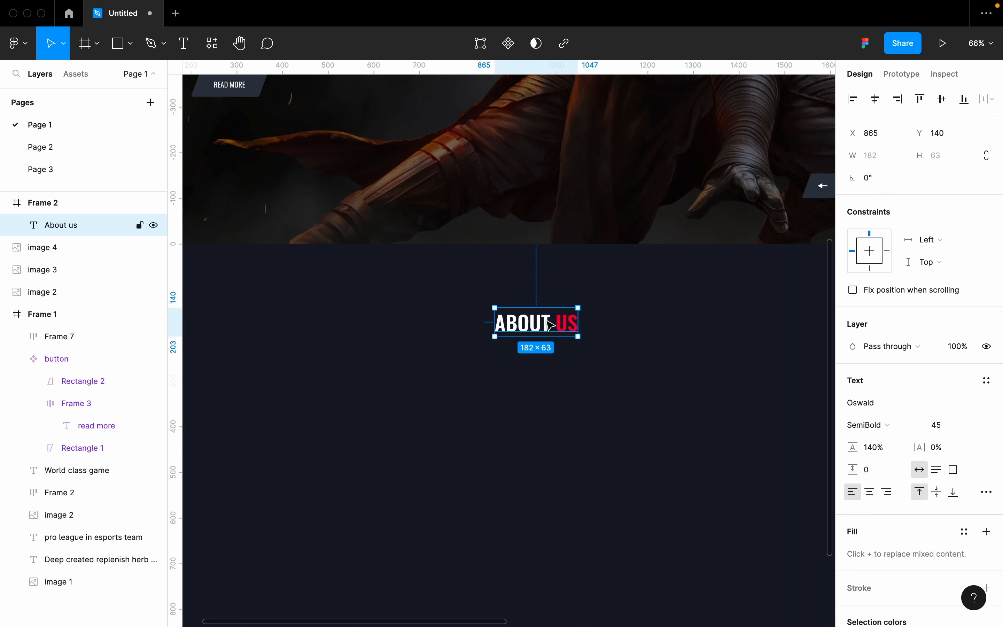
pyautogui.click(950, 427)
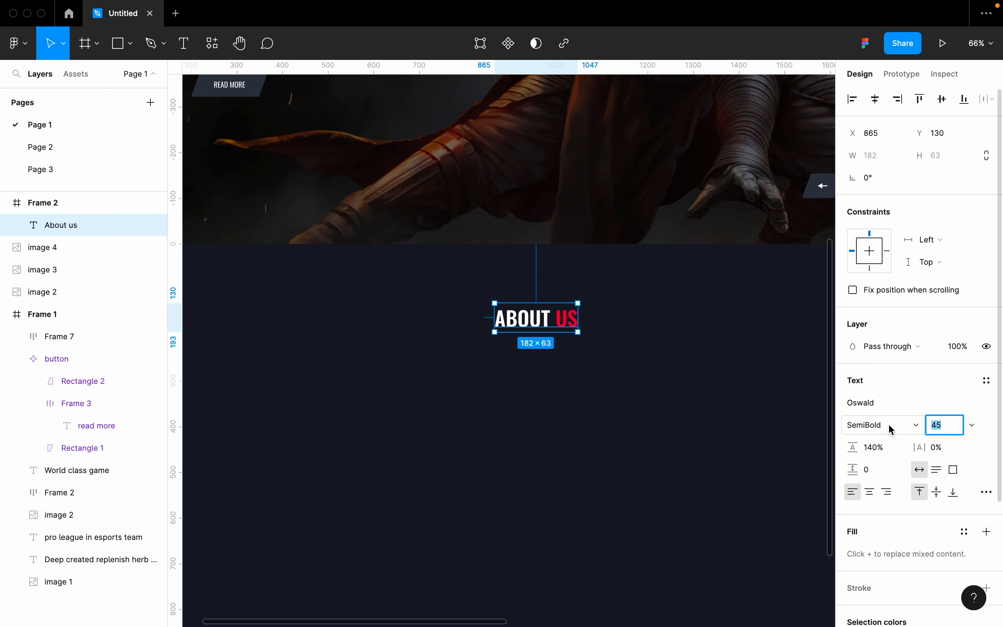
pyautogui.click(583, 378)
# Draw an empty text box about 1218 × 310 px below the About us heading.
pyautogui.hscroll(2, 583, 379)
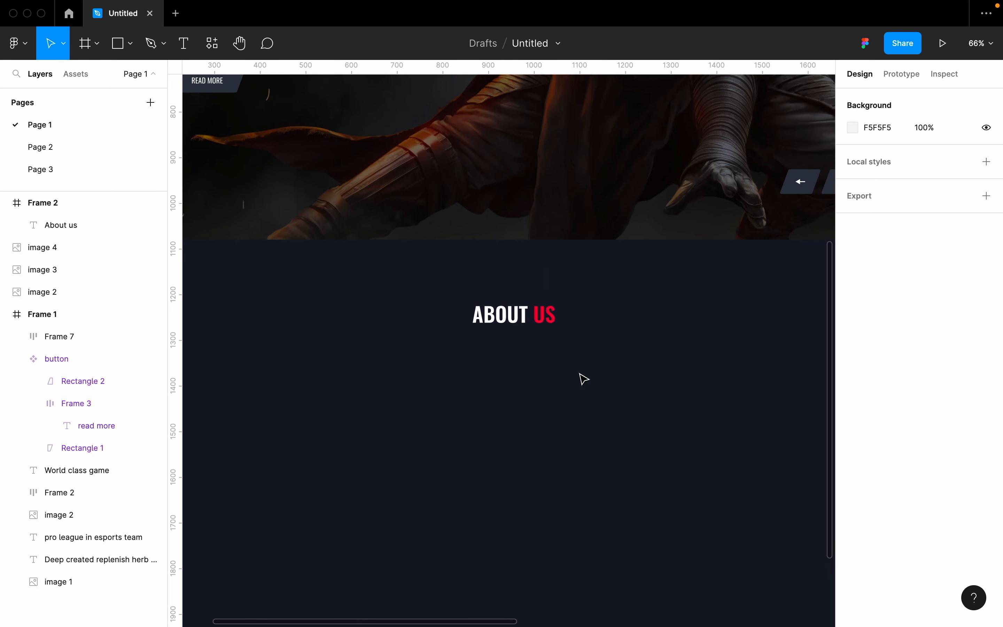
pyautogui.press('t')
pyautogui.click(299, 415)
pyautogui.press('Escape')
pyautogui.press('t')
pyautogui.moveTo(236, 384); pyautogui.dragTo(792, 525)
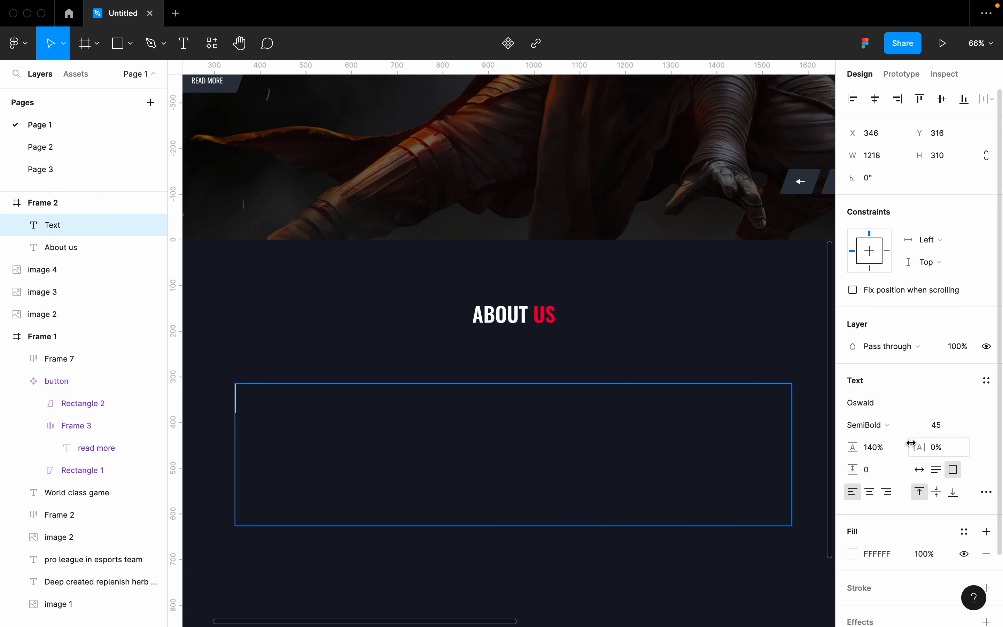
# Set the new text box's font size to 16 and its weight to Regular.
pyautogui.click(952, 431)
pyautogui.write('16')
pyautogui.press('Return')
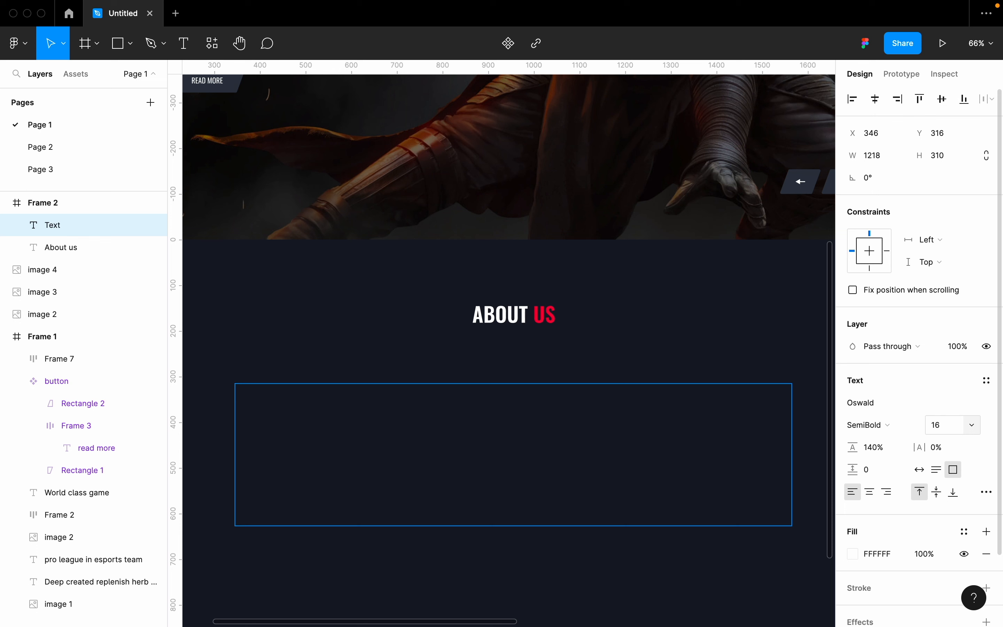
pyautogui.click(879, 429)
pyautogui.click(874, 392)
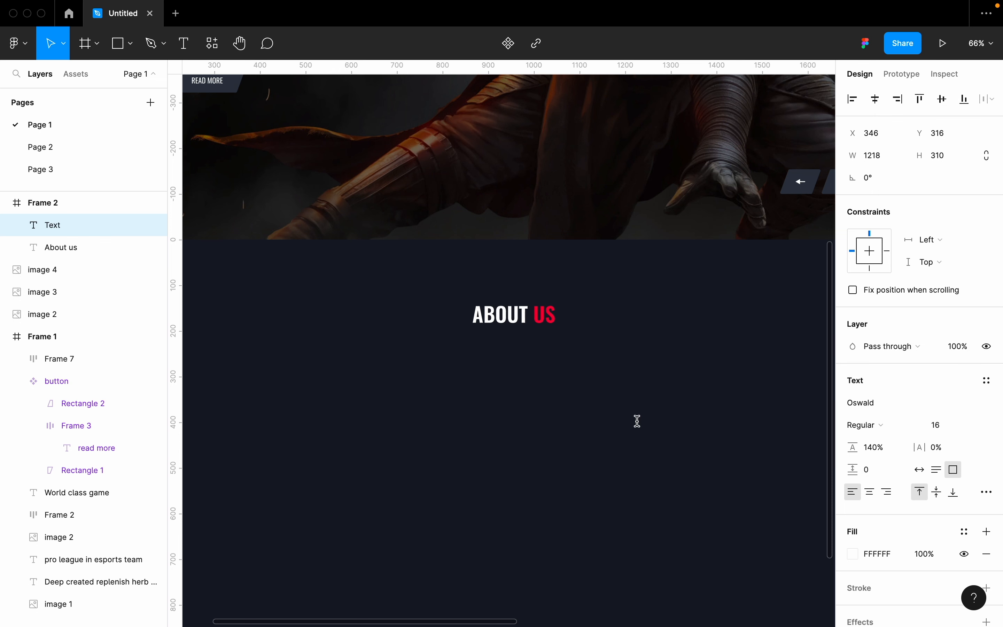
# Enter in the text box: "We constantly update our game catalog so that you can enjoy the newest and most exciting games. Play alone or with".
pyautogui.click(392, 425)
pyautogui.write('W')
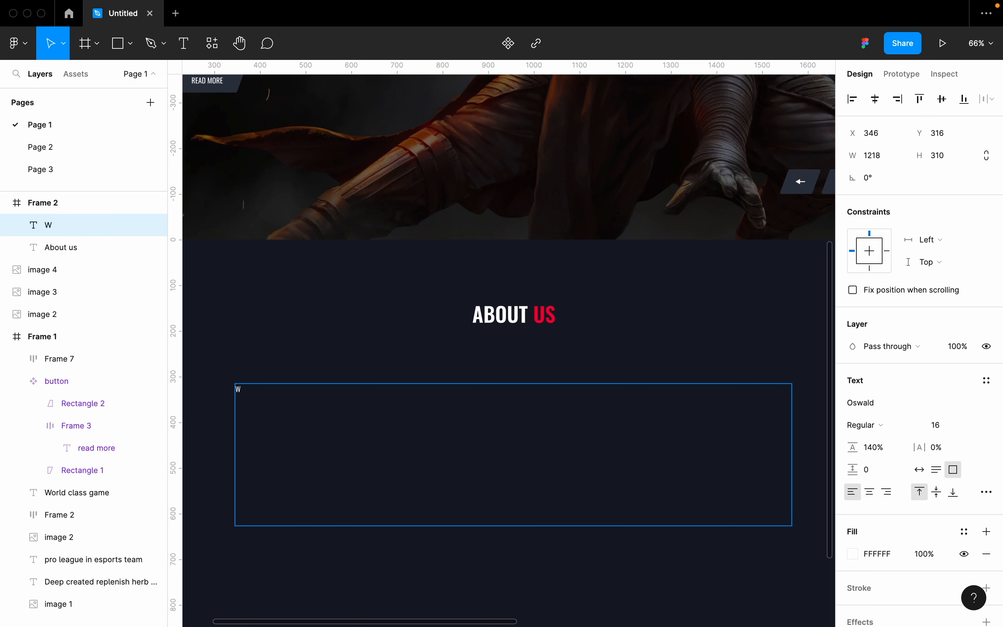
pyautogui.write('e constantly update our game')
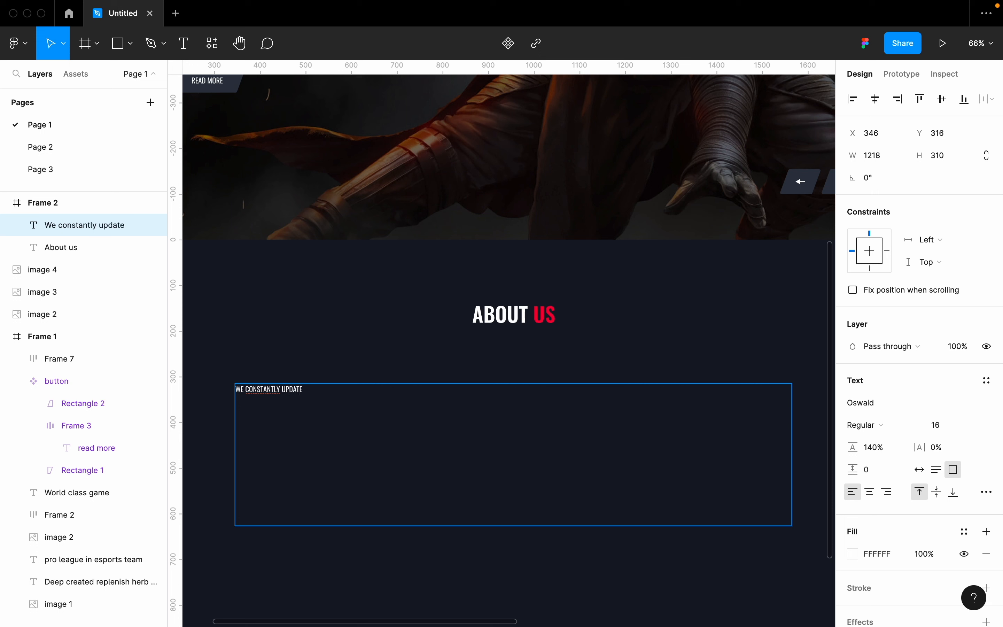
pyautogui.write(' catalog so that you')
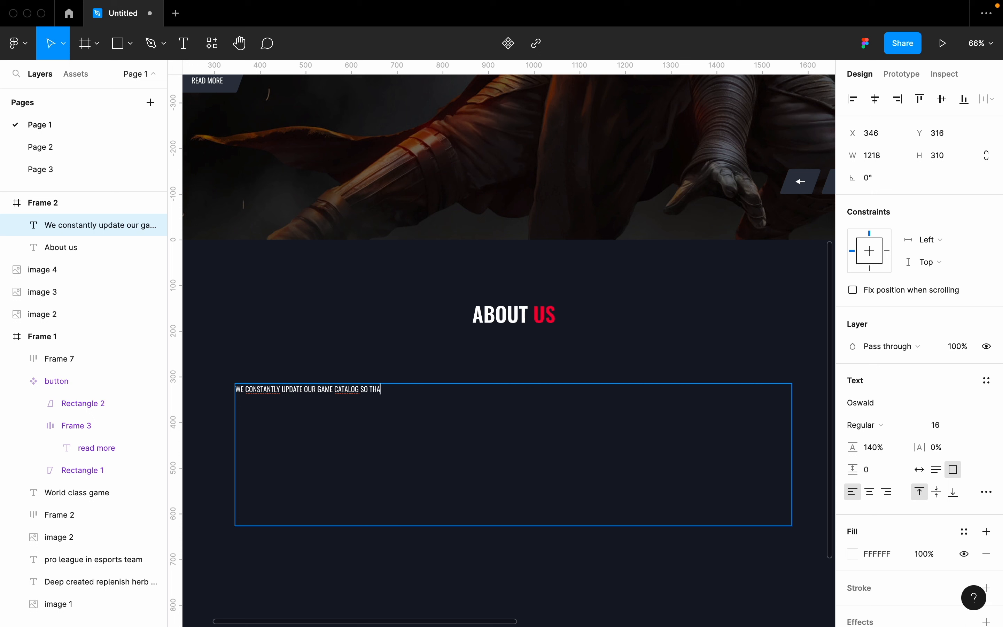
pyautogui.write(' can enjoy the newest and most ex')
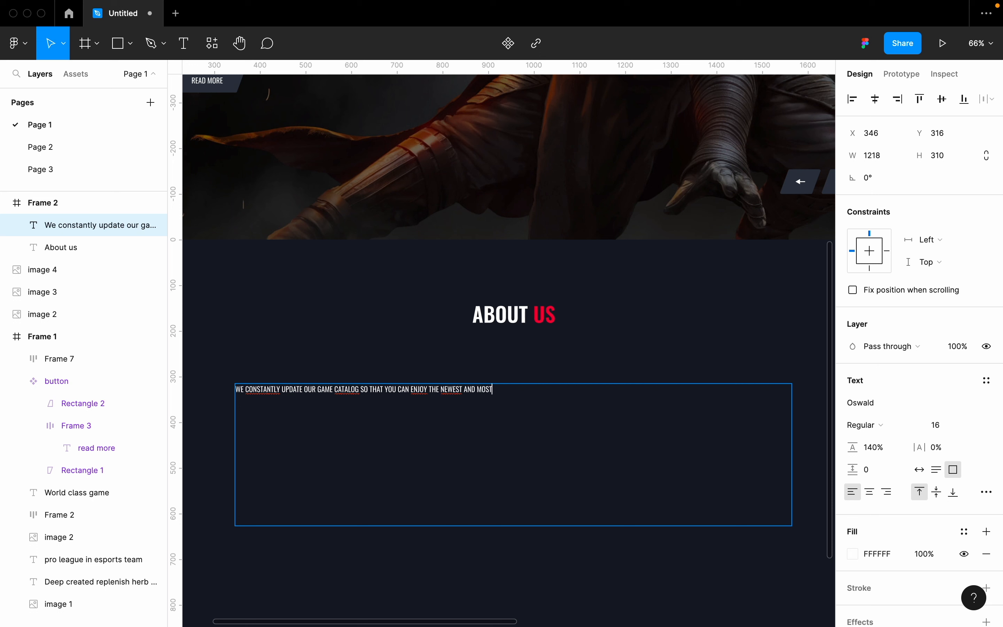
pyautogui.write('citing games. play alone or with')
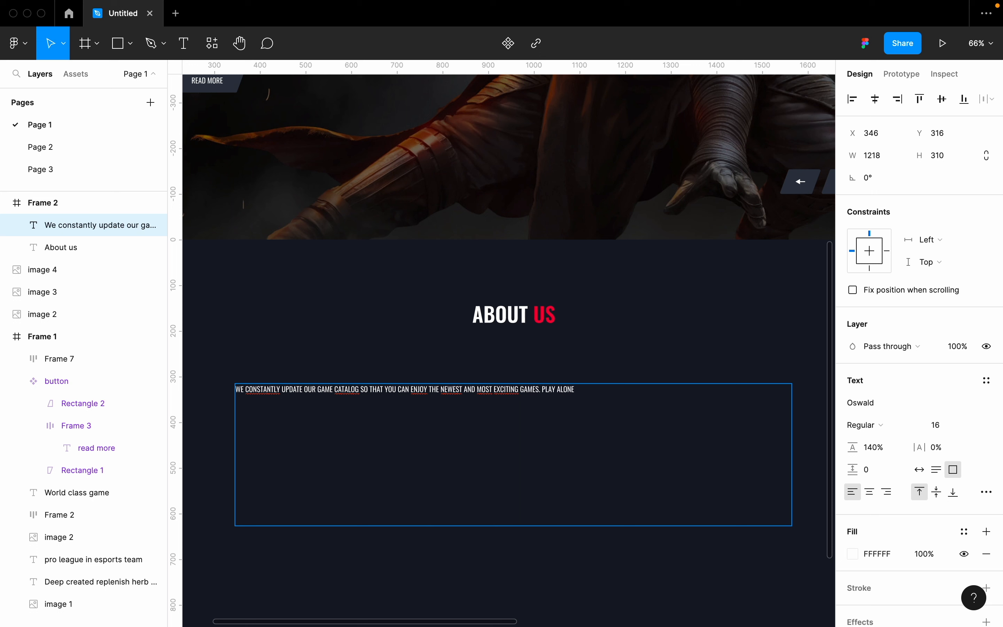
# Complete the paragraph with "friends, compete for the best score, and have fun playing on our site!".
pyautogui.write(' friends')
pyautogui.write(', ')
pyautogui.write('com')
pyautogui.write('pete for tge')
pyautogui.press('BackSpace')
pyautogui.press('BackSpace')
pyautogui.write('he best s')
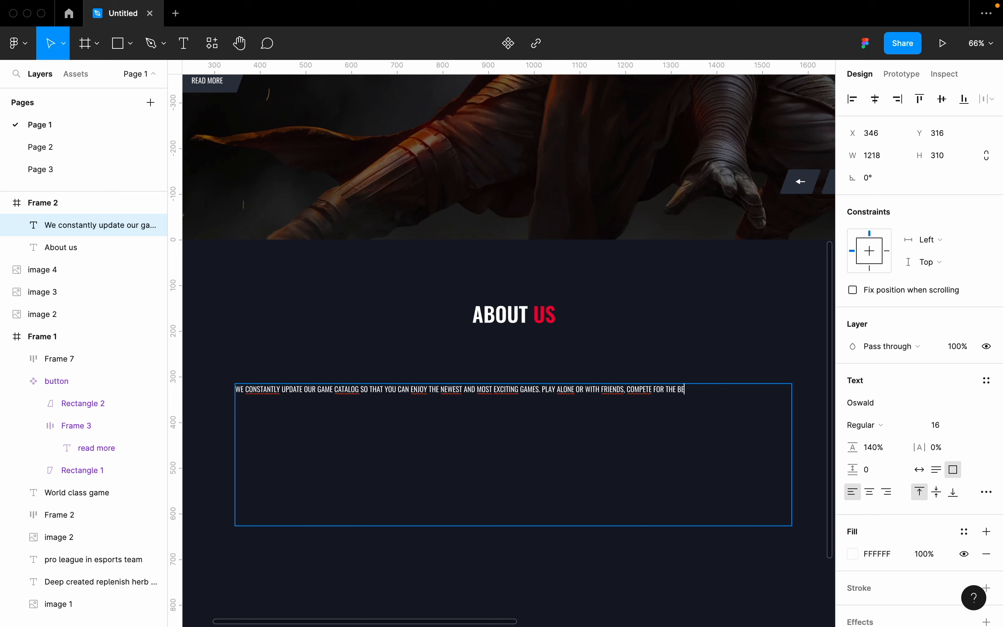
pyautogui.write('core, and have fun playing on our site!')
pyautogui.press('Escape')
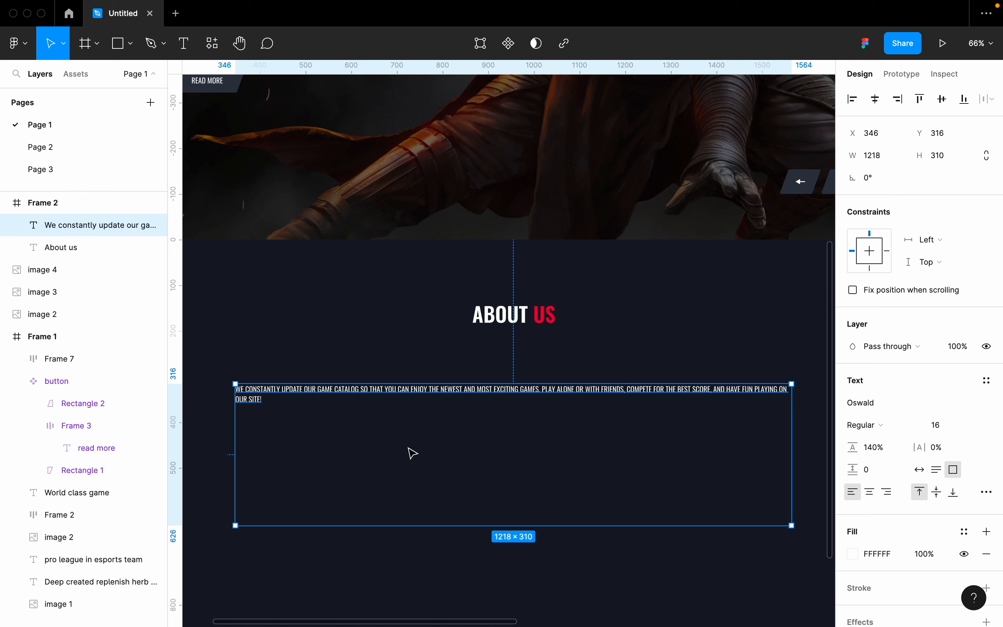
# Fit the paragraph box to its text height, narrow it to about 655 px, and center the text and box under the heading.
pyautogui.doubleClick(669, 526)
pyautogui.moveTo(792, 394); pyautogui.dragTo(535, 394)
pyautogui.click(870, 492)
pyautogui.moveTo(455, 393); pyautogui.dragTo(586, 393)
# Set the paragraph's letter case to original as typed and move it up just below the heading, at about X 628, Y 217.
pyautogui.click(987, 492)
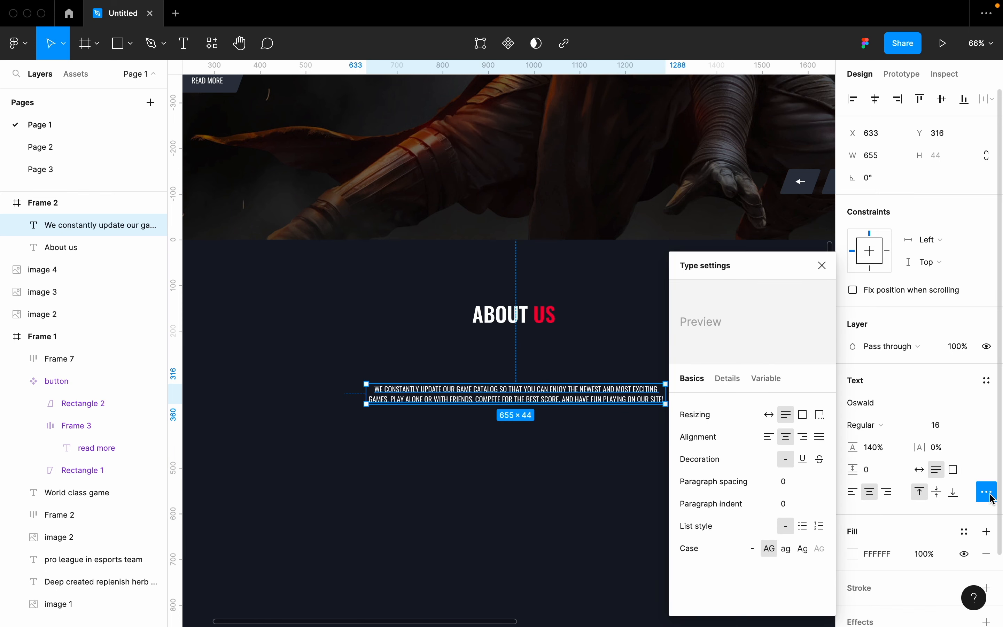
pyautogui.click(753, 549)
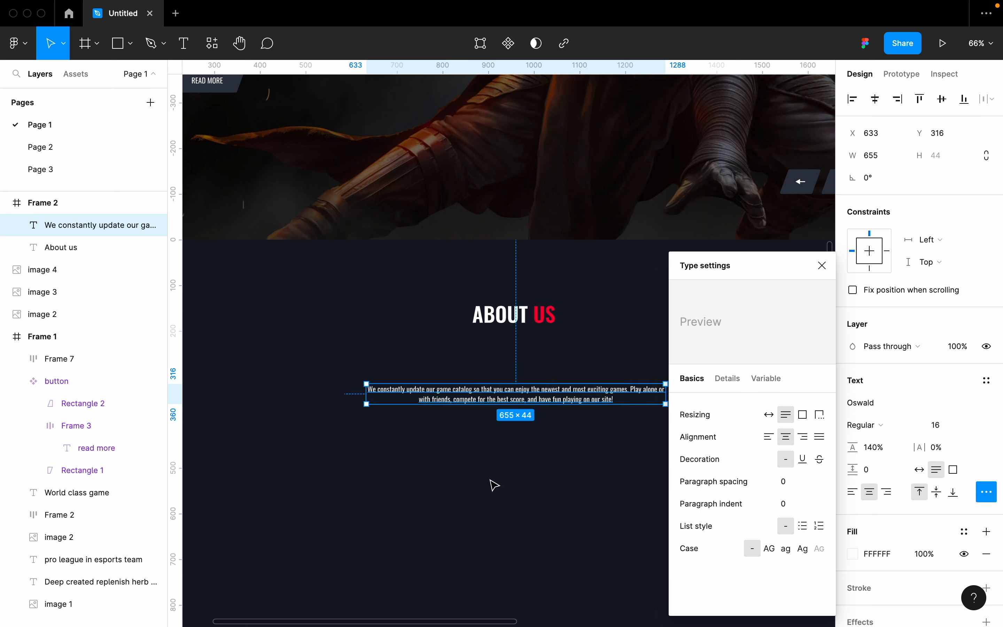
pyautogui.moveTo(526, 398); pyautogui.dragTo(521, 353)
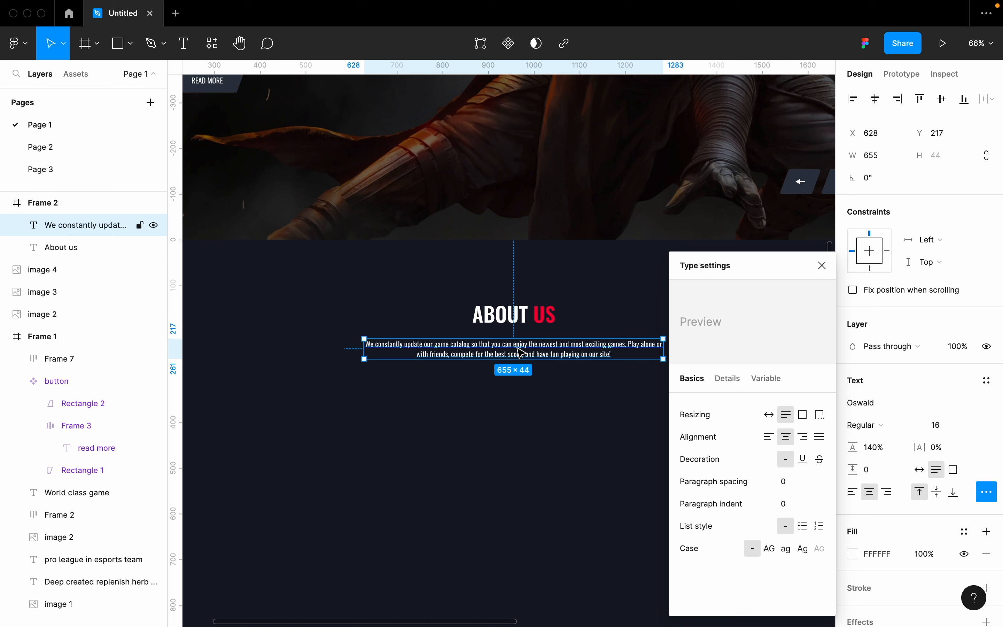
# Change the paragraph's font to Roboto Condensed and close the type settings.
pyautogui.click(875, 403)
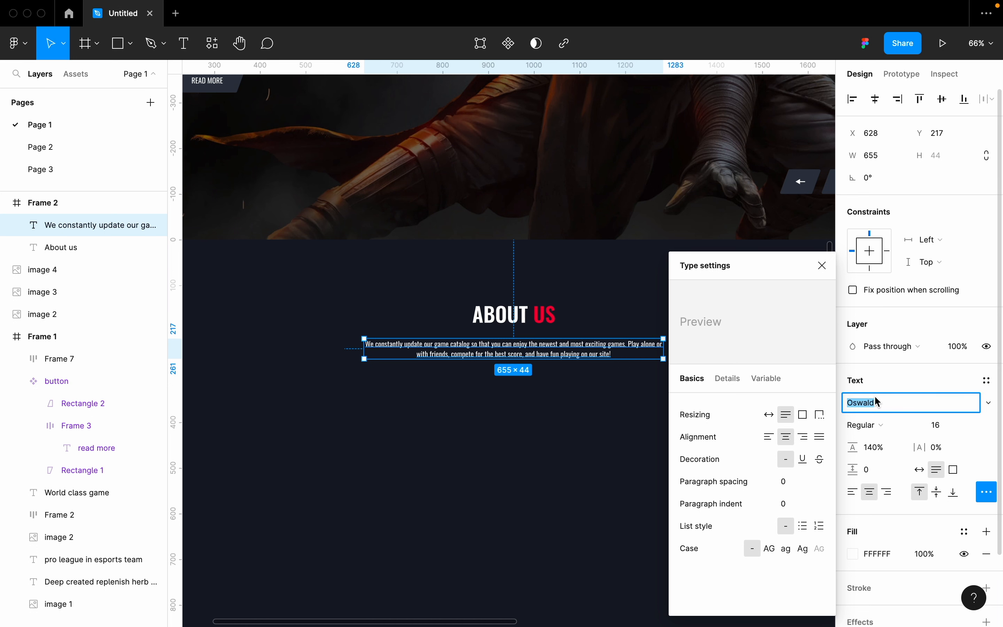
pyautogui.write('Roboto Condensed')
pyautogui.press('Return')
pyautogui.hotkey('shift', '0')
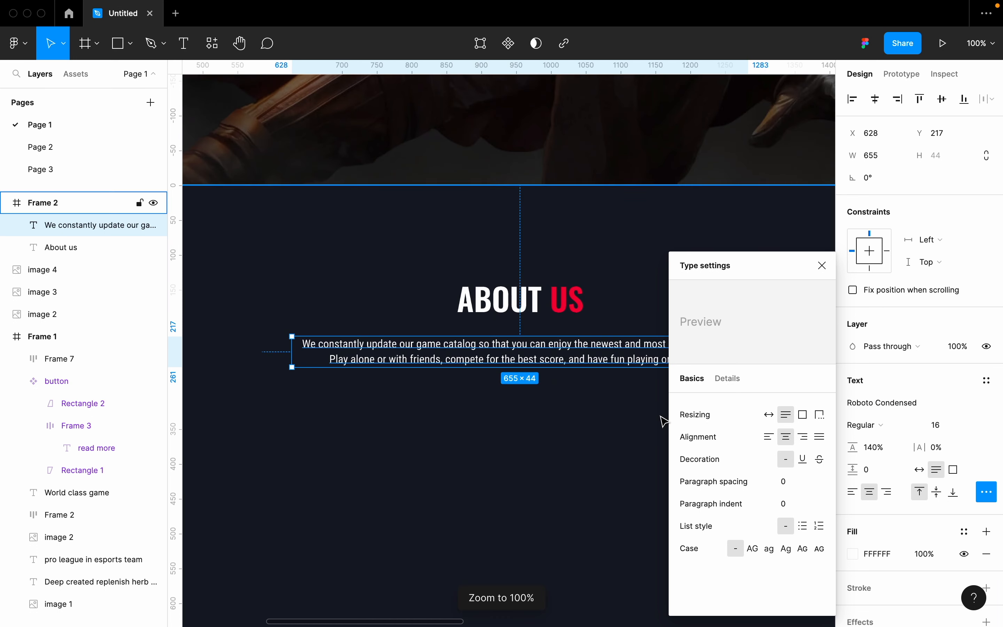
pyautogui.click(822, 266)
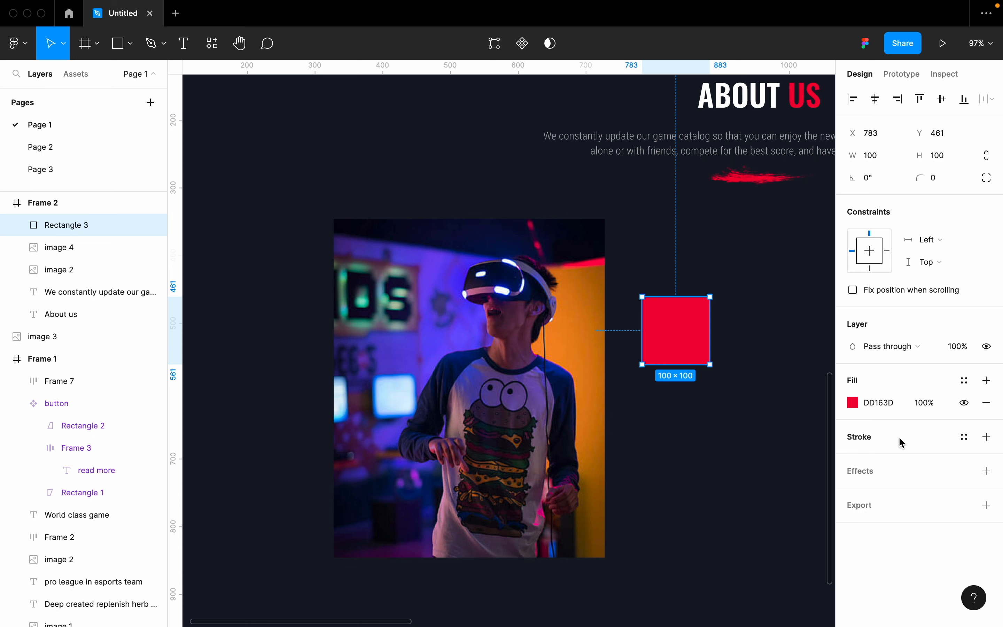
# Set the red square's opacity to 40% and enlarge it to 190 × 190 px toward the VR photo.
pyautogui.press('1')
pyautogui.press('4')
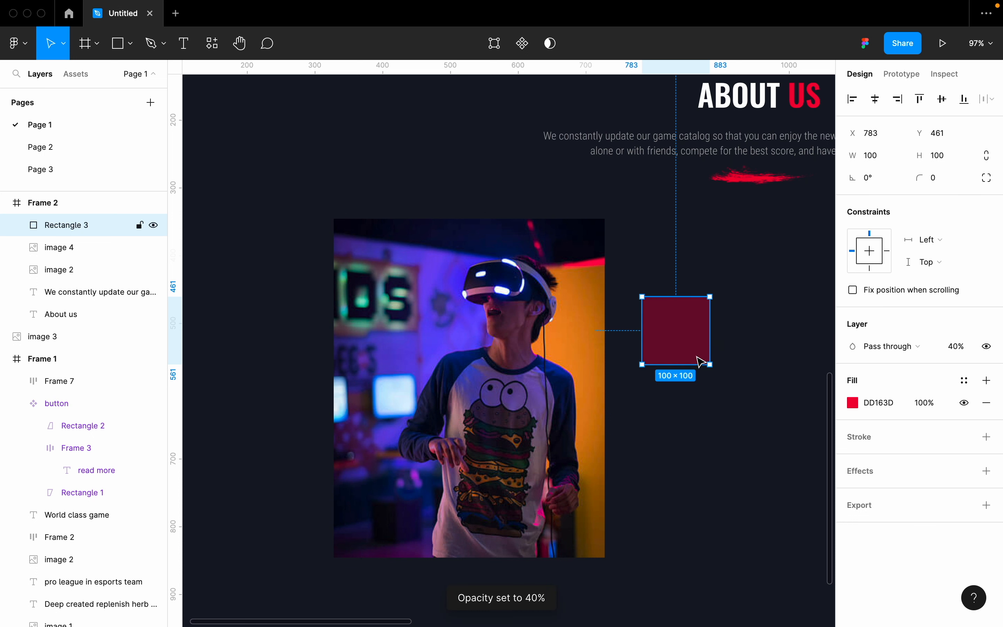
pyautogui.moveTo(642, 364); pyautogui.dragTo(581, 426)
# Send the red square backward in the layer order so it sits behind the VR photo.
pyautogui.press('super+bracketleft')
pyautogui.press('super+bracketleft')
pyautogui.press('super+bracketleft')
pyautogui.press('super+bracketleft')
pyautogui.click(111, 345)
pyautogui.click(457, 349)
pyautogui.click(670, 347)
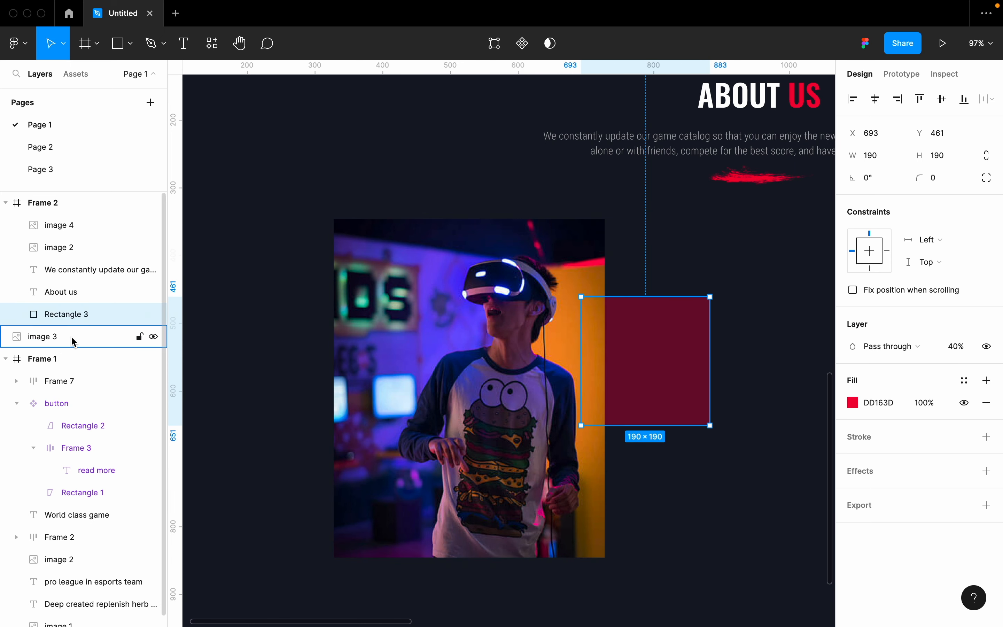
pyautogui.click(75, 248)
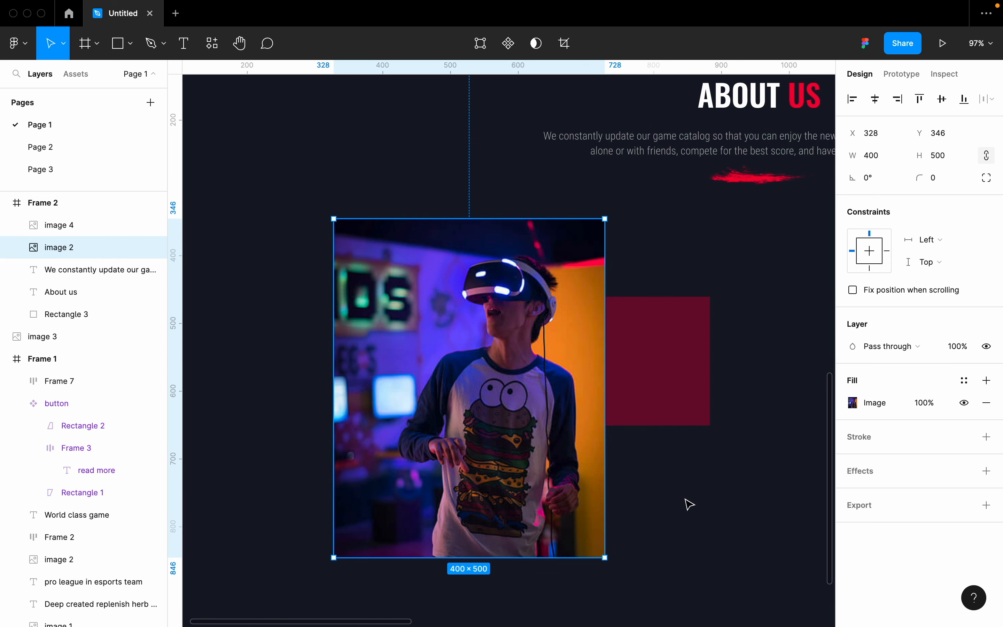
# Place the red square behind the photo's upper-right corner as an offset accent, at X 548, Y 336.
pyautogui.click(682, 376)
pyautogui.moveTo(683, 376); pyautogui.dragTo(569, 303)
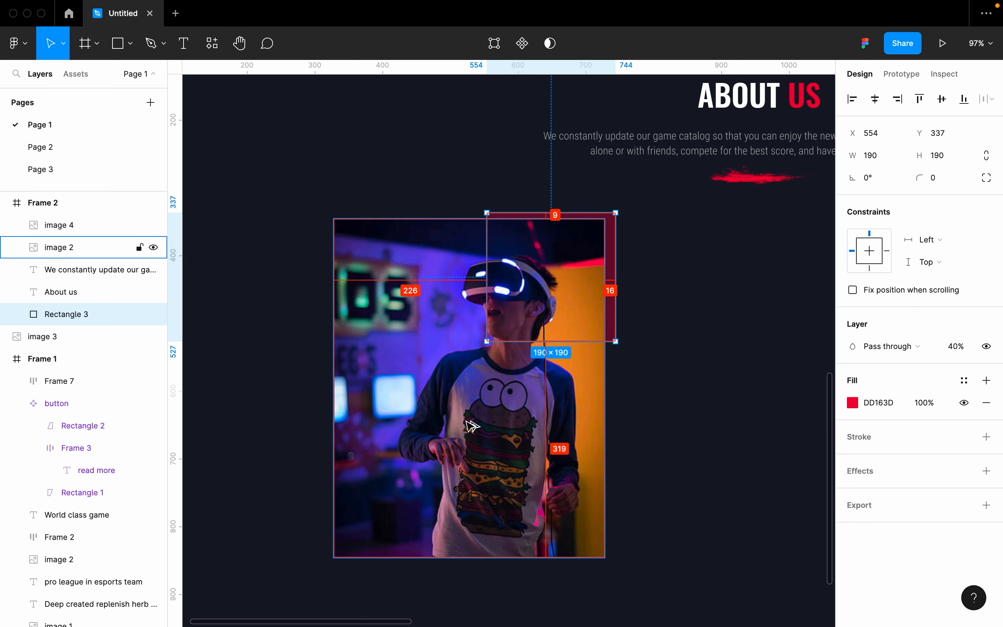
pyautogui.press('Left')
pyautogui.press('Left')
pyautogui.press('Left')
pyautogui.press('Left')
pyautogui.press('Left')
pyautogui.press('Left')
pyautogui.press('Up')
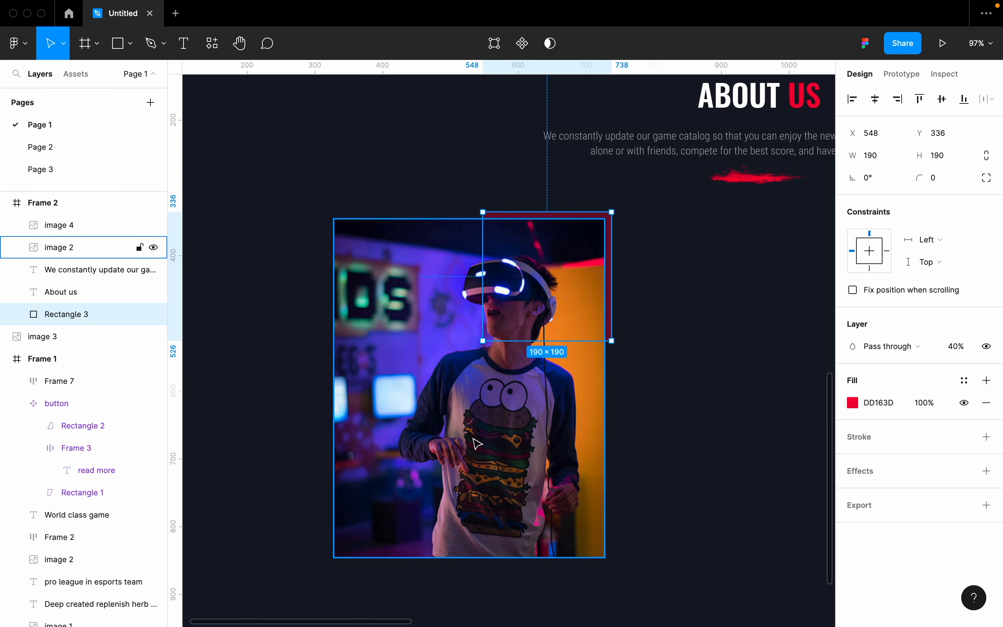
# Duplicate the red square and place the copy behind the photo's lower-left corner.
pyautogui.press('super+d')
pyautogui.moveTo(584, 293); pyautogui.dragTo(430, 523)
# Duplicate the About us heading into the empty area beside the photo, at about X 880, Y 463.
pyautogui.scroll(-5, 457, 410)
pyautogui.hscroll(5, 454, 386)
pyautogui.click(506, 195)
pyautogui.moveTo(506, 195); pyautogui.dragTo(514, 352)
# Replace the copied heading's text with "a place for professional games for esports tournament worldwide.".
pyautogui.doubleClick(514, 352)
pyautogui.write('a pla')
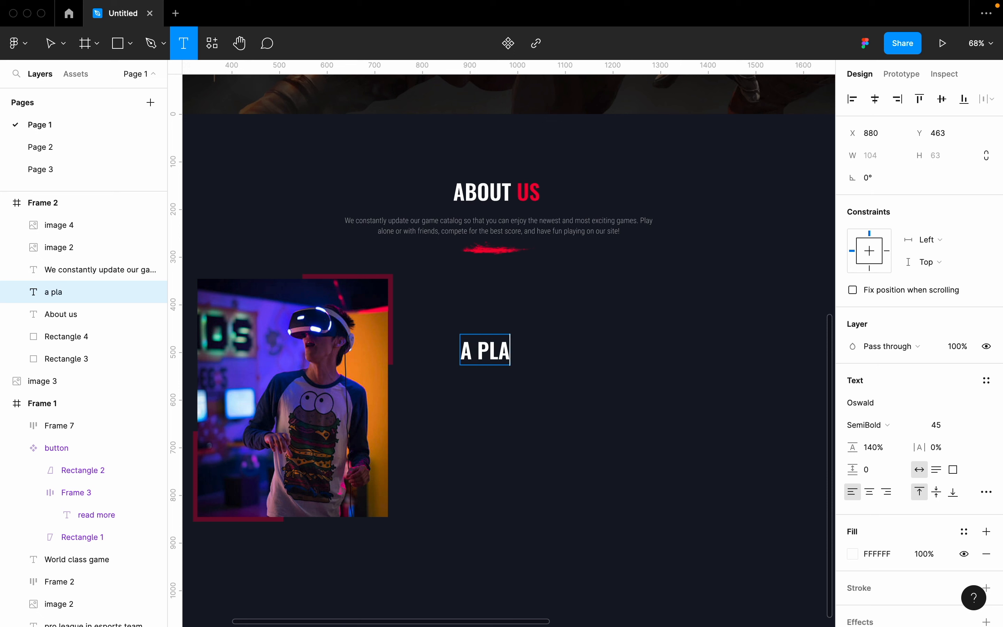
pyautogui.write('ce for p')
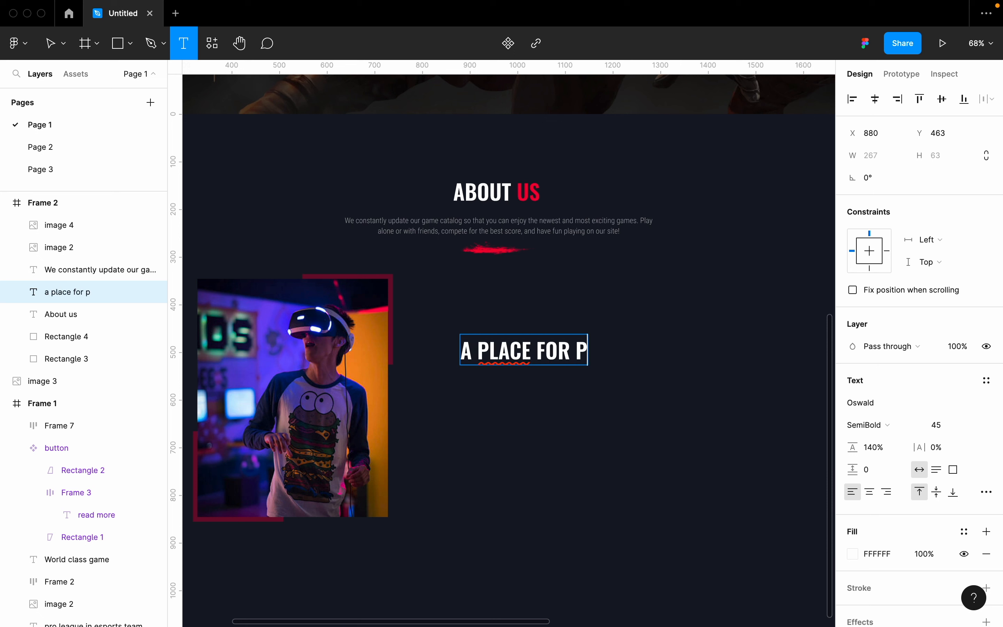
pyautogui.write('rofessiona')
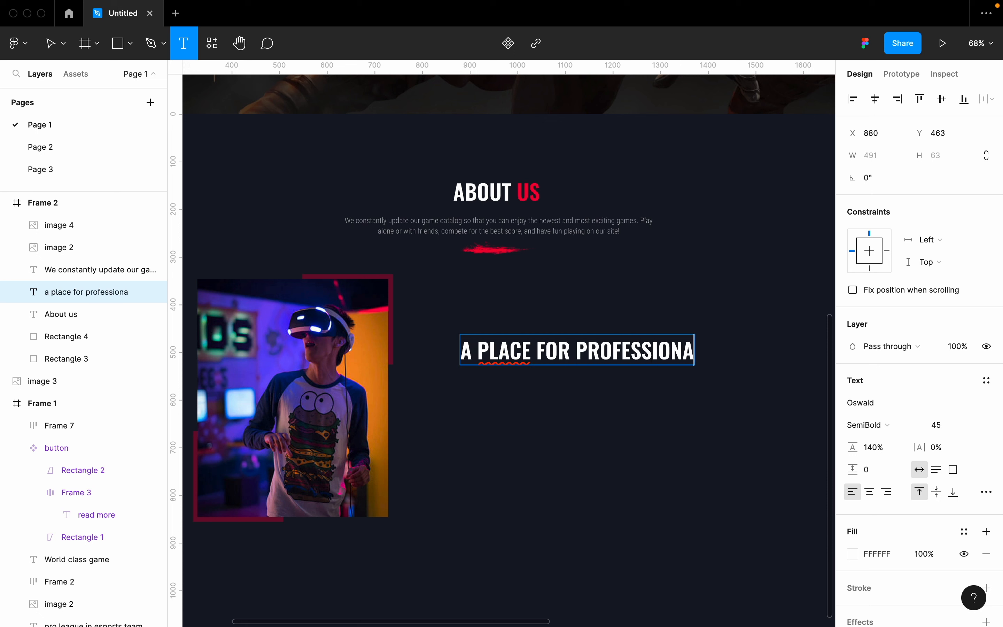
pyautogui.write('l games for espo')
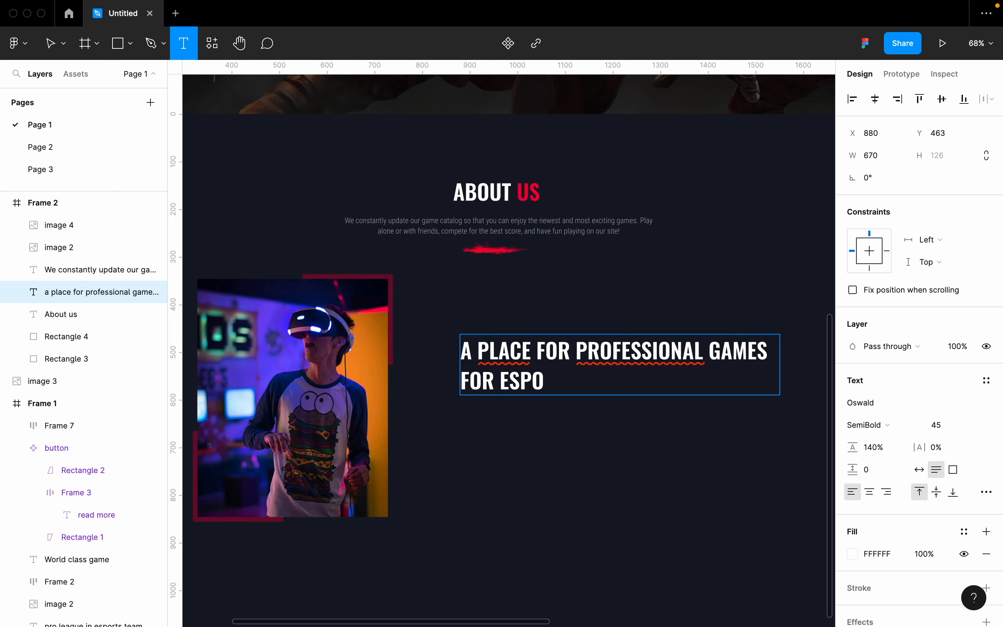
pyautogui.write('rts tourna')
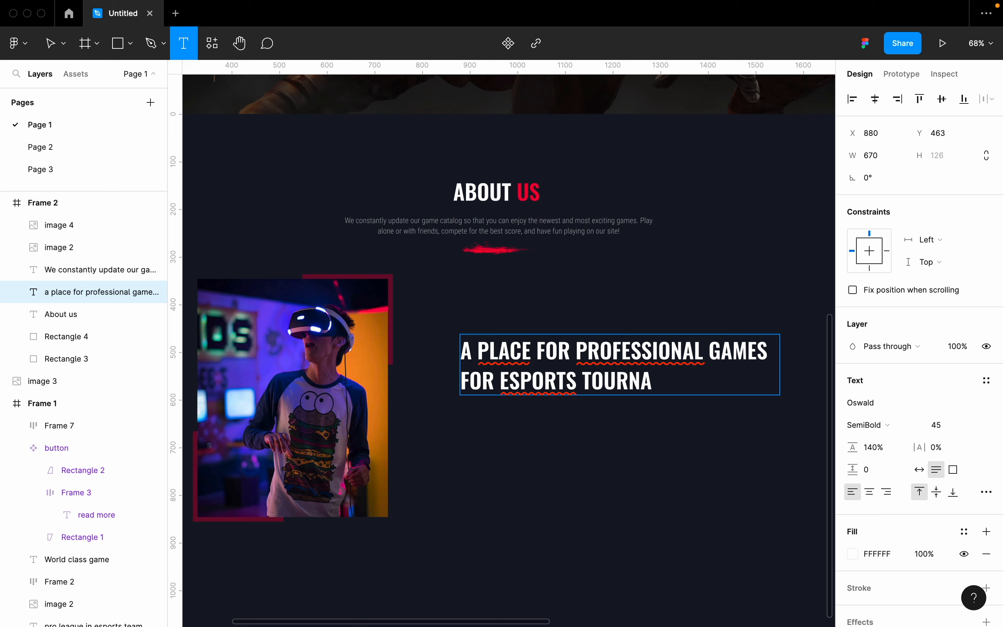
pyautogui.write('ment world')
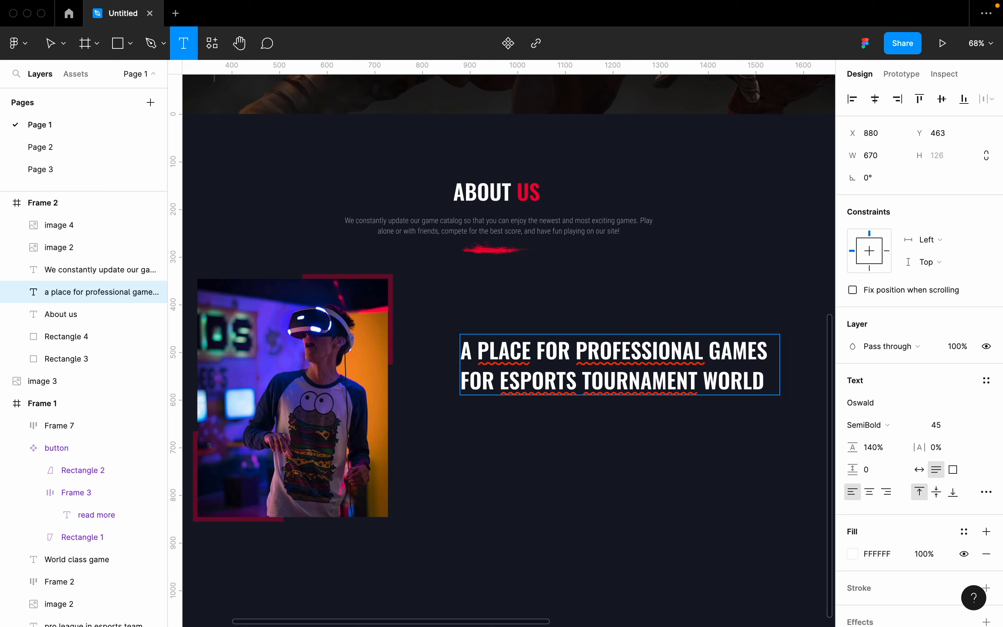
pyautogui.write('wide.')
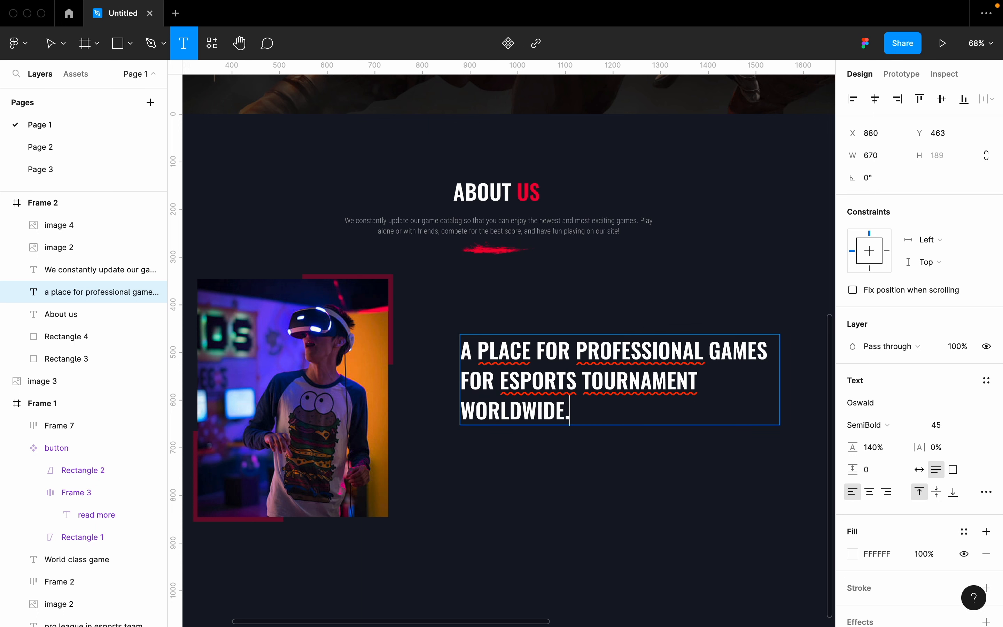
pyautogui.press('Escape')
# Narrow the tagline's text box to about 496 px and align it beside the photo using the layout grid, at about X 842, Y 370.
pyautogui.moveTo(779, 367); pyautogui.dragTo(766, 368)
pyautogui.hotkey('ctrl', 'g')
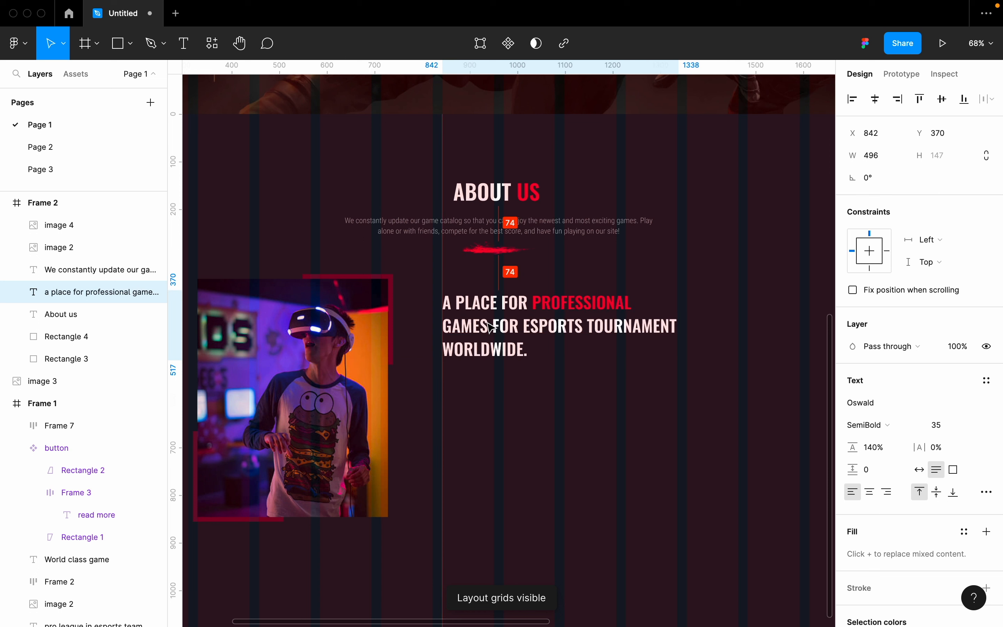
pyautogui.moveTo(492, 328); pyautogui.dragTo(491, 322)
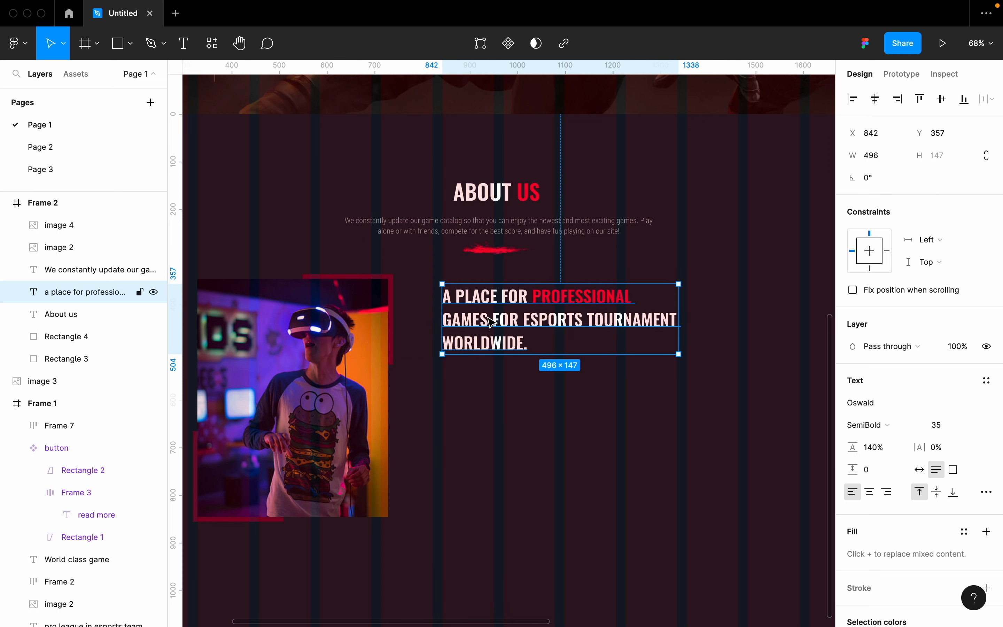
pyautogui.hotkey('ctrl', 'g')
pyautogui.moveTo(491, 323); pyautogui.dragTo(492, 327)
pyautogui.click(491, 423)
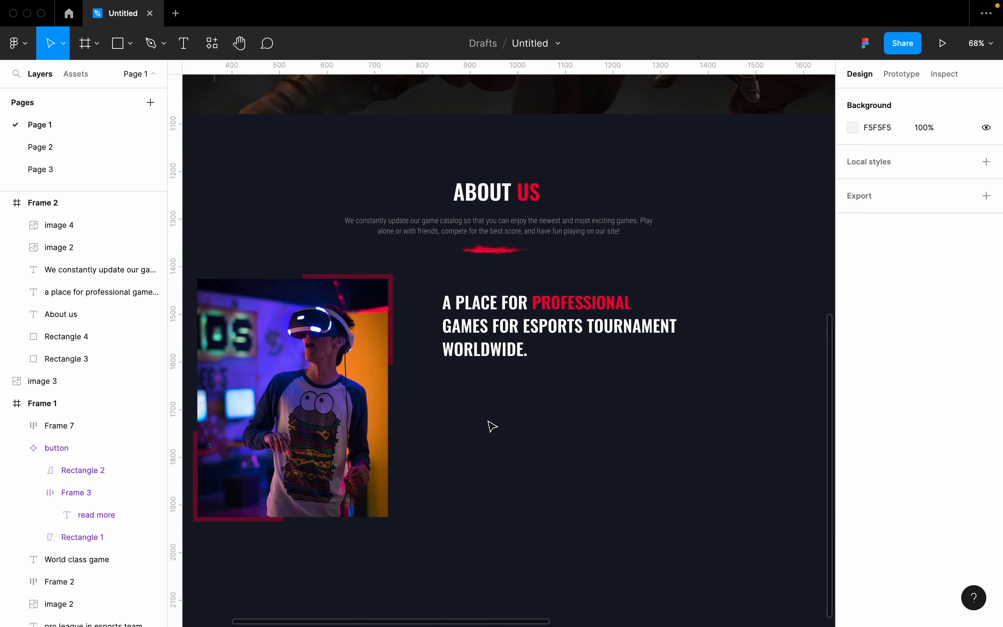
# Duplicate the About us description paragraph and place the copy below the tagline, at about X 762, Y 739.
pyautogui.scroll(-3, 477, 291)
pyautogui.click(463, 150)
pyautogui.moveTo(464, 150); pyautogui.dragTo(531, 397)
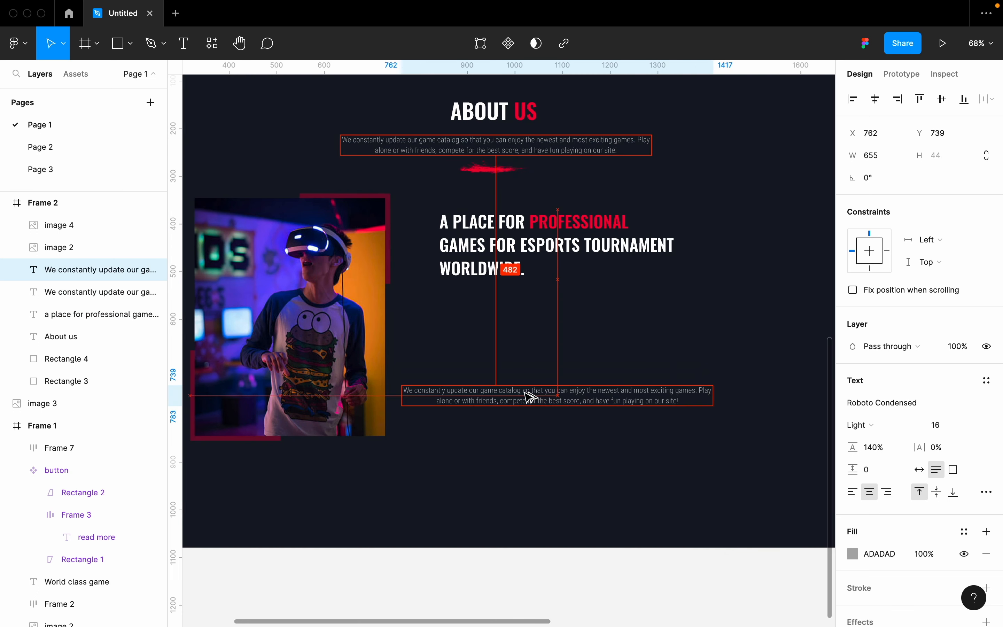